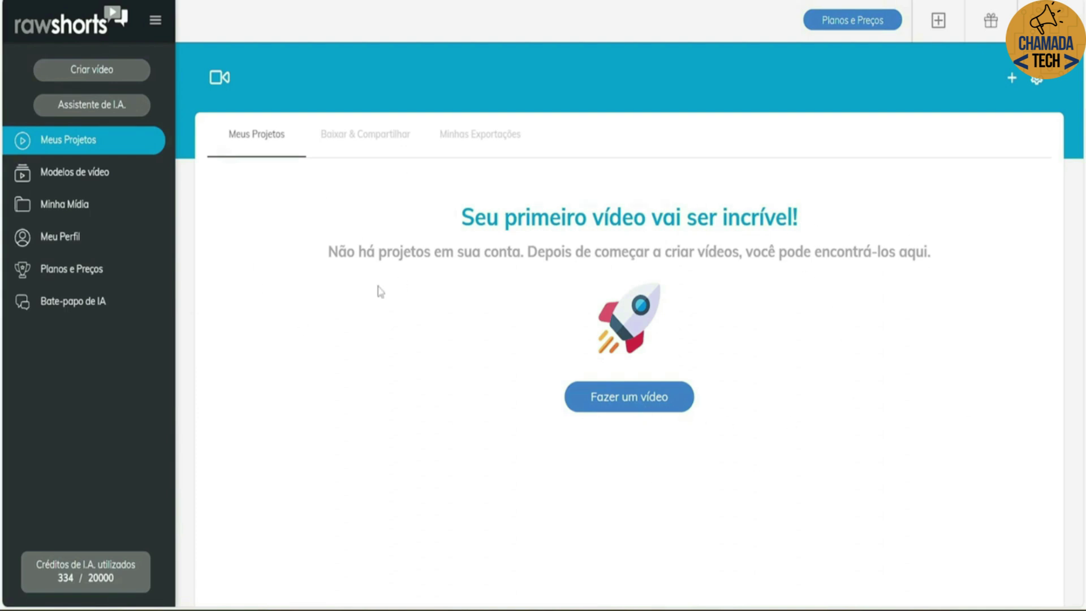
- Start a new video from the pre-made templates and filter the explainer templates to Portuguese
{"action": "left_click", "coordinate": [90, 72]}
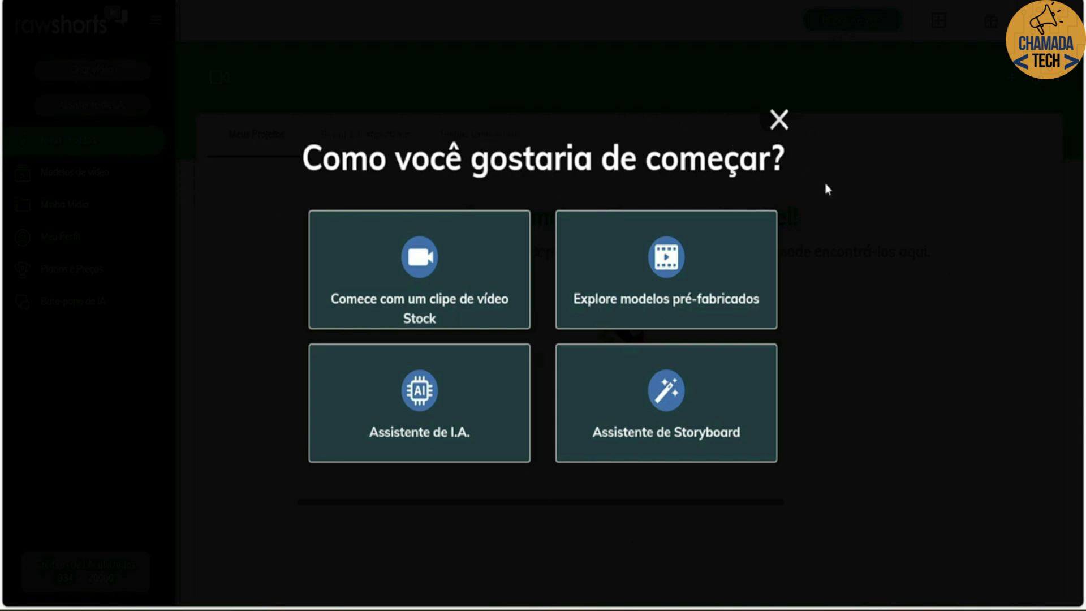
{"action": "left_click", "coordinate": [667, 277]}
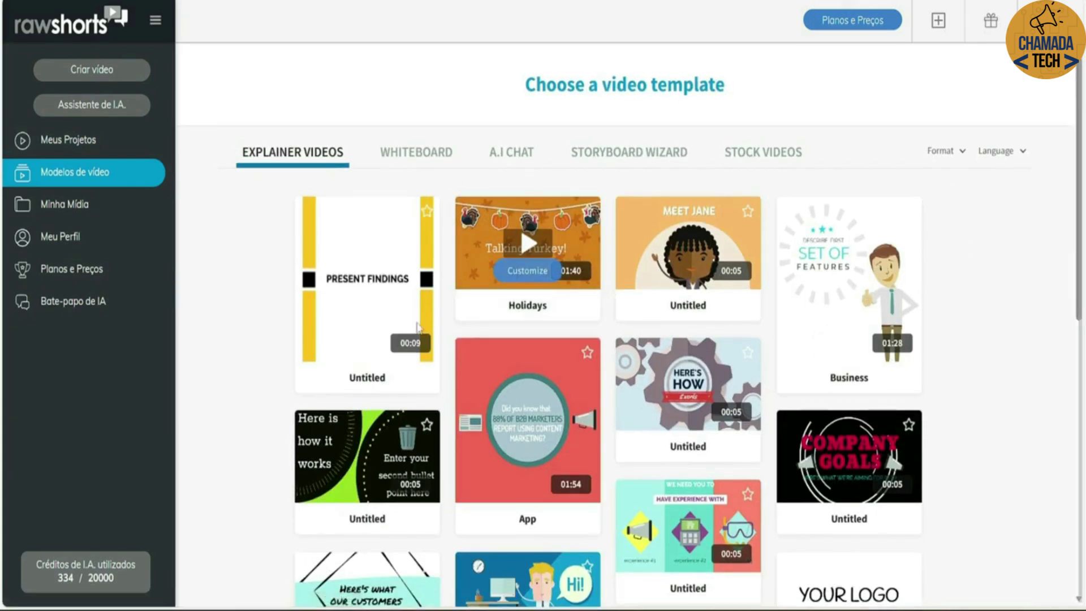
{"action": "mouse_move", "coordinate": [573, 445]}
{"action": "left_click", "coordinate": [1022, 152]}
{"action": "left_click", "coordinate": [949, 245]}
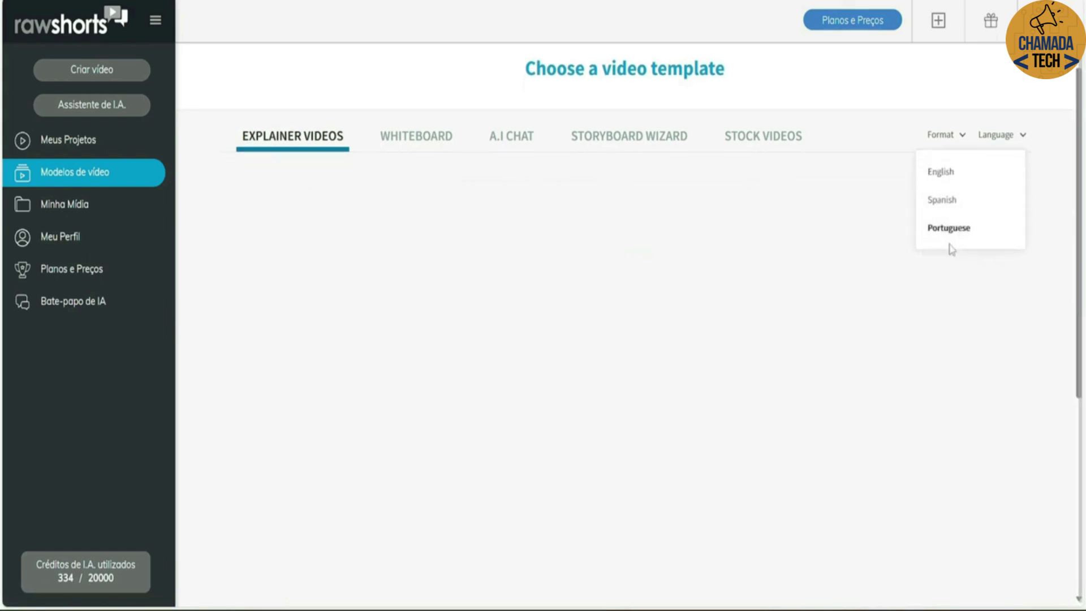
- Open the "Conheça o João" template for customization and dismiss the first-time hint in the editor
{"action": "scroll", "coordinate": [963, 293], "scroll_direction": "down", "scroll_amount": 9}
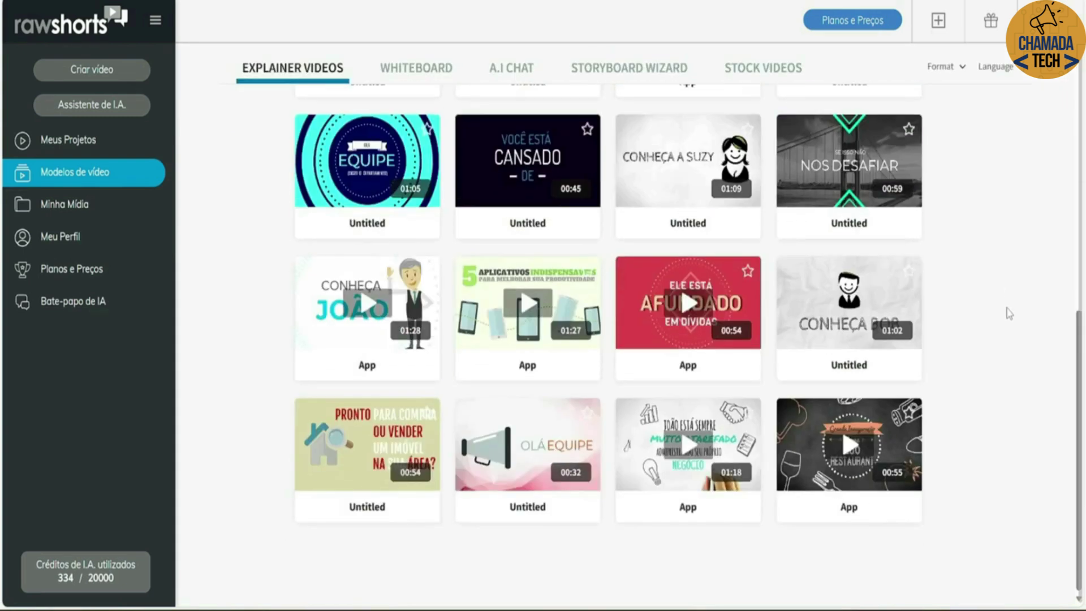
{"action": "mouse_move", "coordinate": [372, 334]}
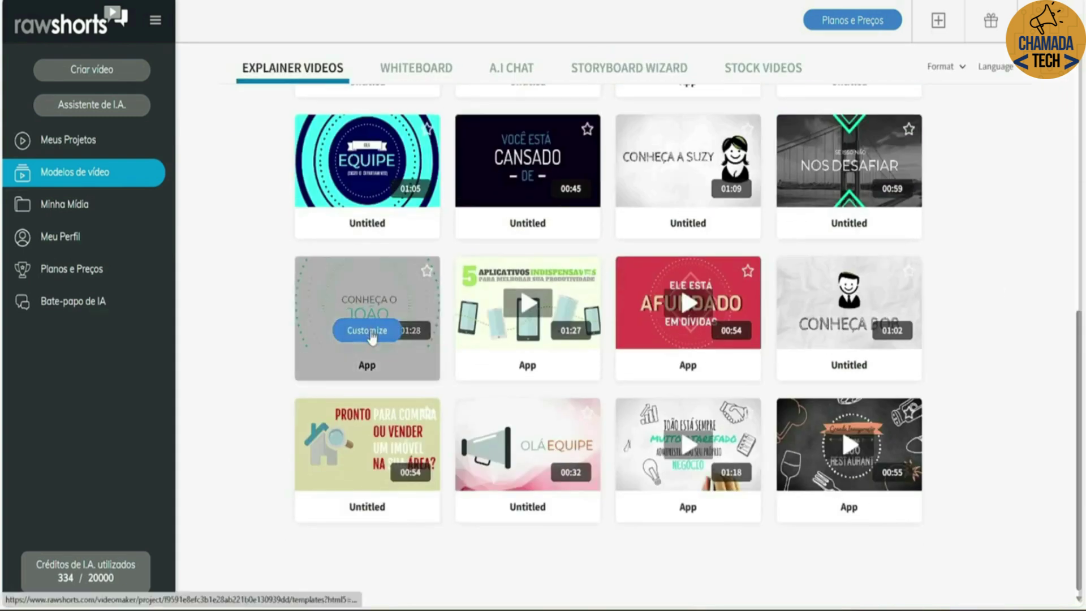
{"action": "left_click", "coordinate": [367, 330]}
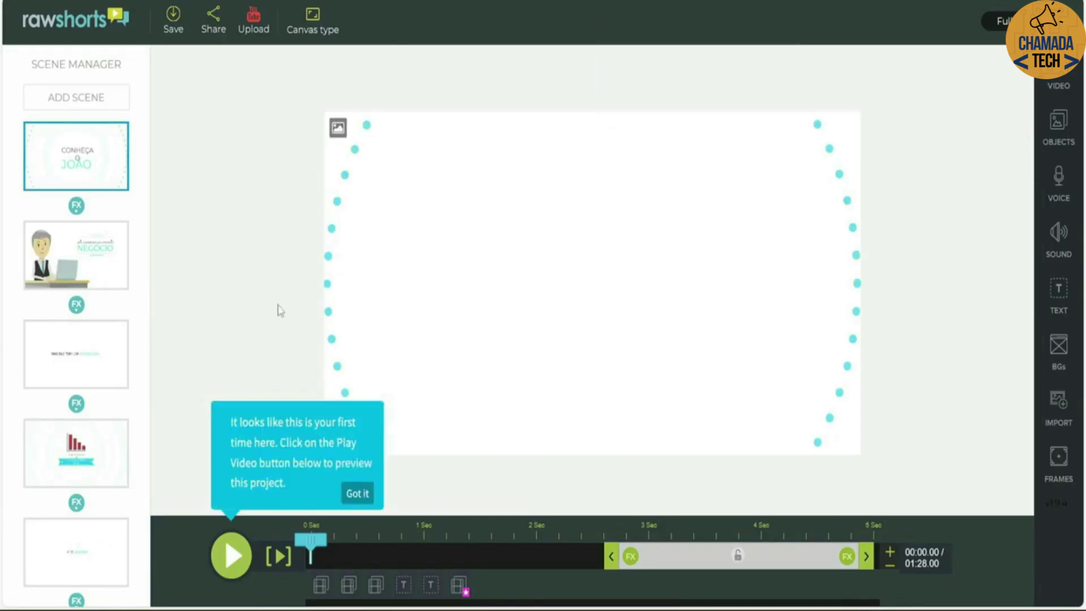
{"action": "left_click", "coordinate": [356, 503]}
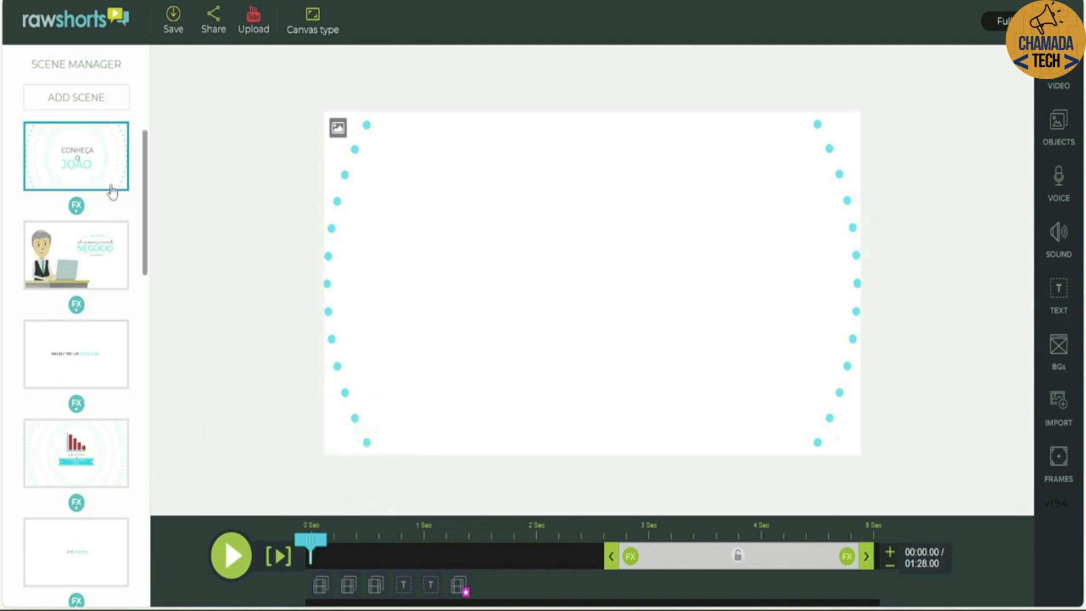
- Look through the editor's sound, voice and text tools and the project's scenes
{"action": "mouse_move", "coordinate": [326, 547]}
{"action": "left_mouse_down"}
{"action": "mouse_move", "coordinate": [870, 558]}
{"action": "mouse_move", "coordinate": [308, 555]}
{"action": "left_mouse_up"}
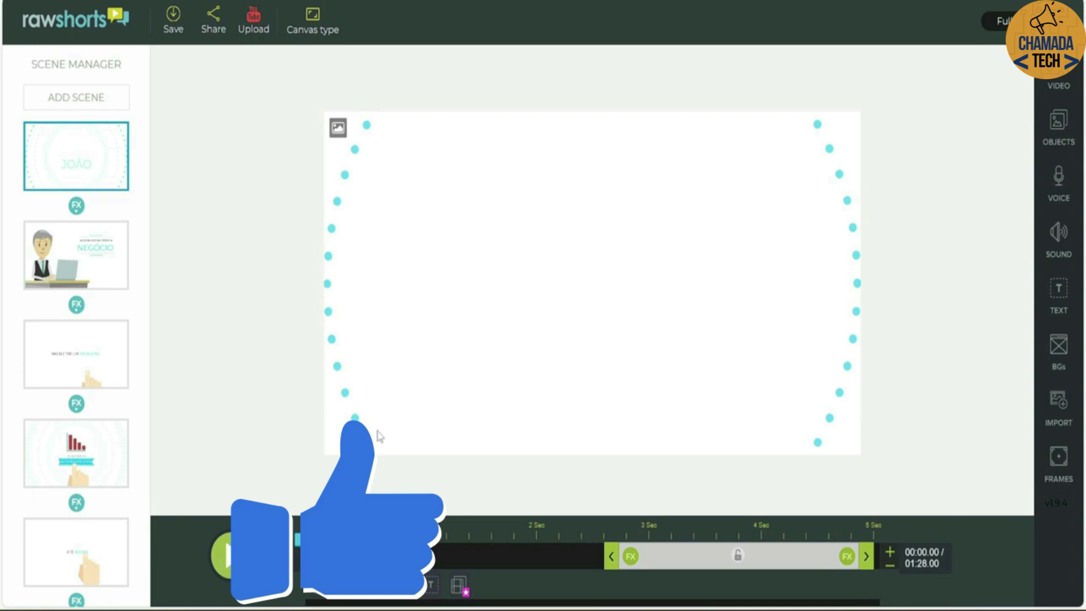
{"action": "left_click", "coordinate": [1059, 241]}
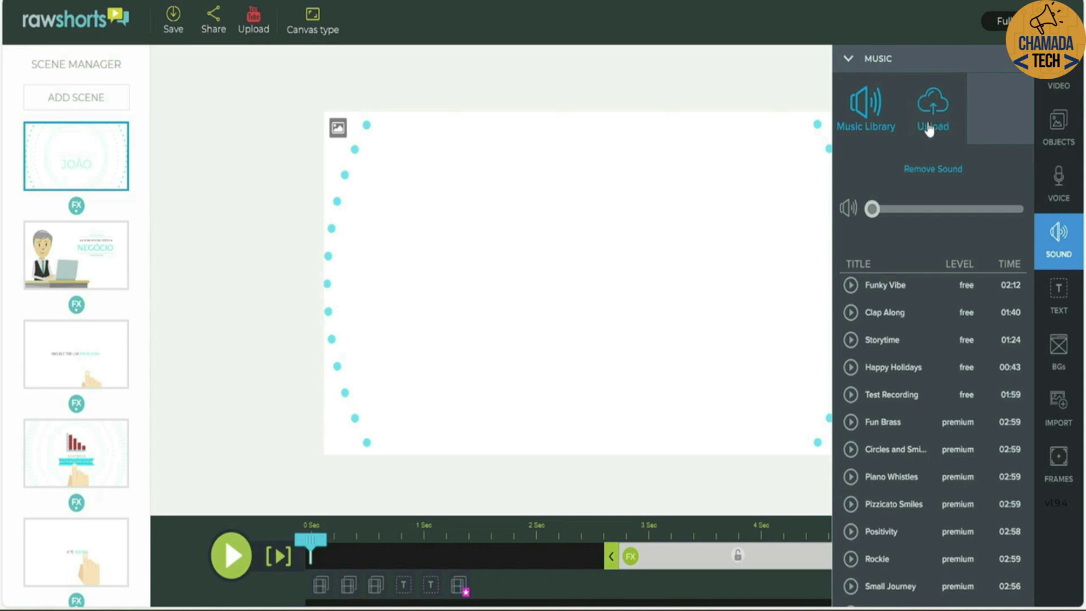
{"action": "left_click", "coordinate": [1062, 195]}
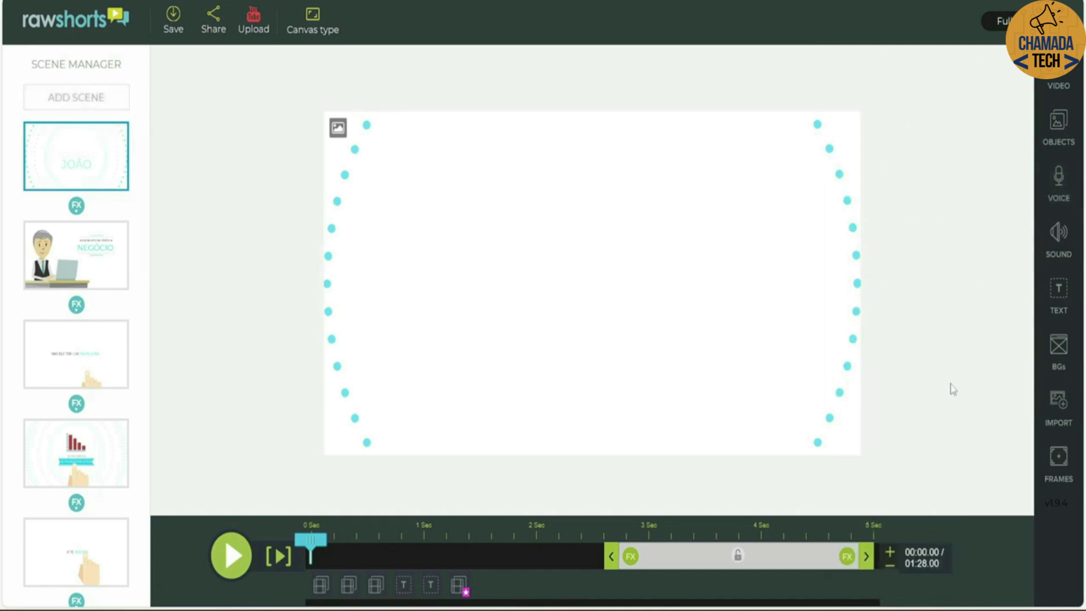
{"action": "left_click", "coordinate": [1059, 295]}
{"action": "left_click_drag", "start_coordinate": [143, 225], "coordinate": [149, 195]}
- Preview the project's playback and proceed to its download and share page
{"action": "left_click", "coordinate": [232, 556]}
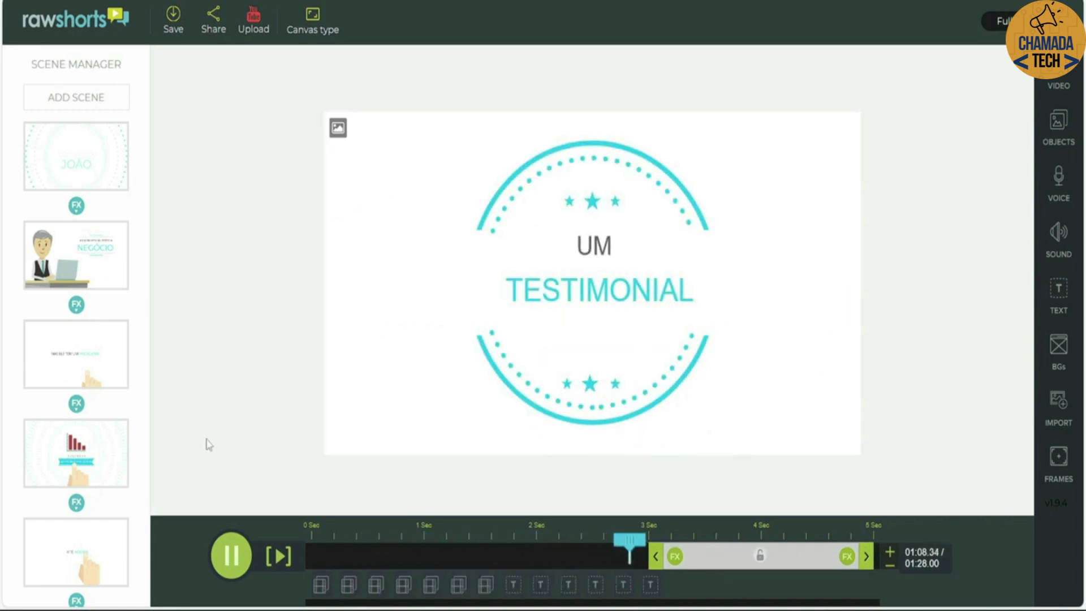
{"action": "left_click", "coordinate": [229, 563]}
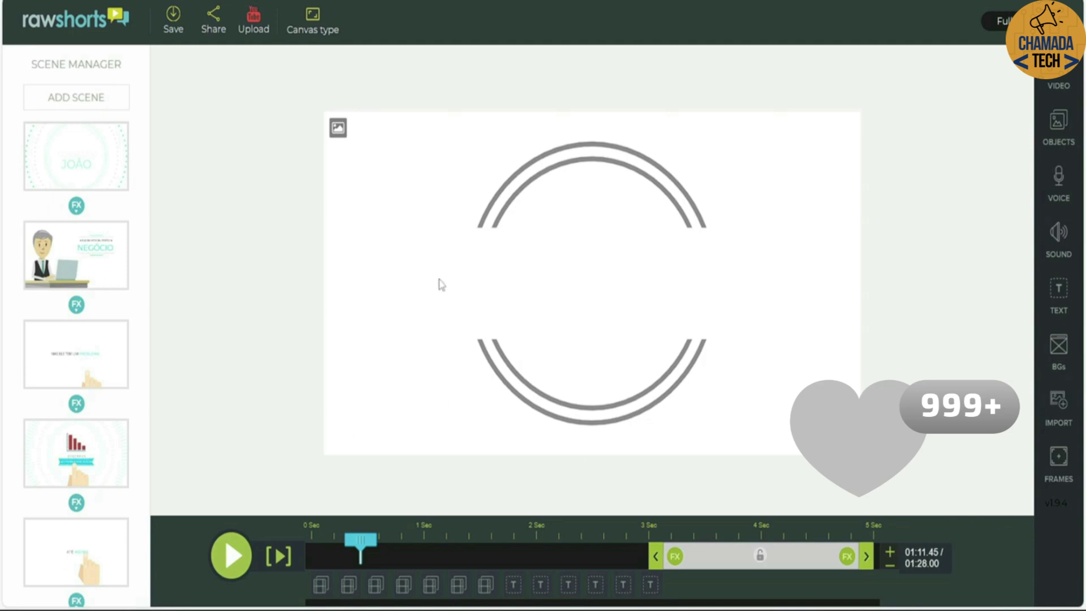
{"action": "left_click", "coordinate": [214, 31]}
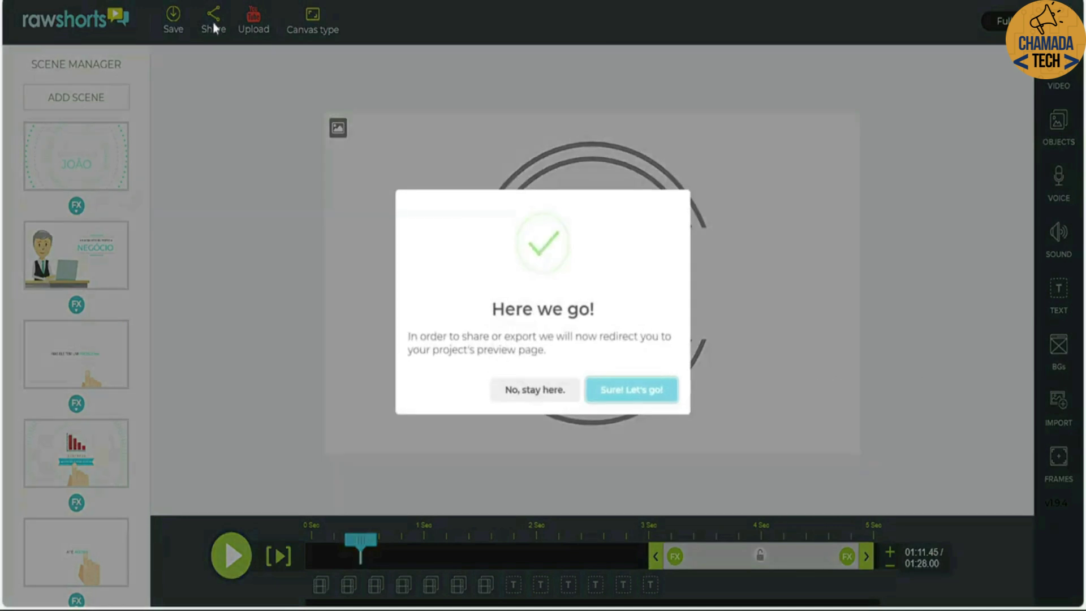
{"action": "left_click", "coordinate": [635, 396]}
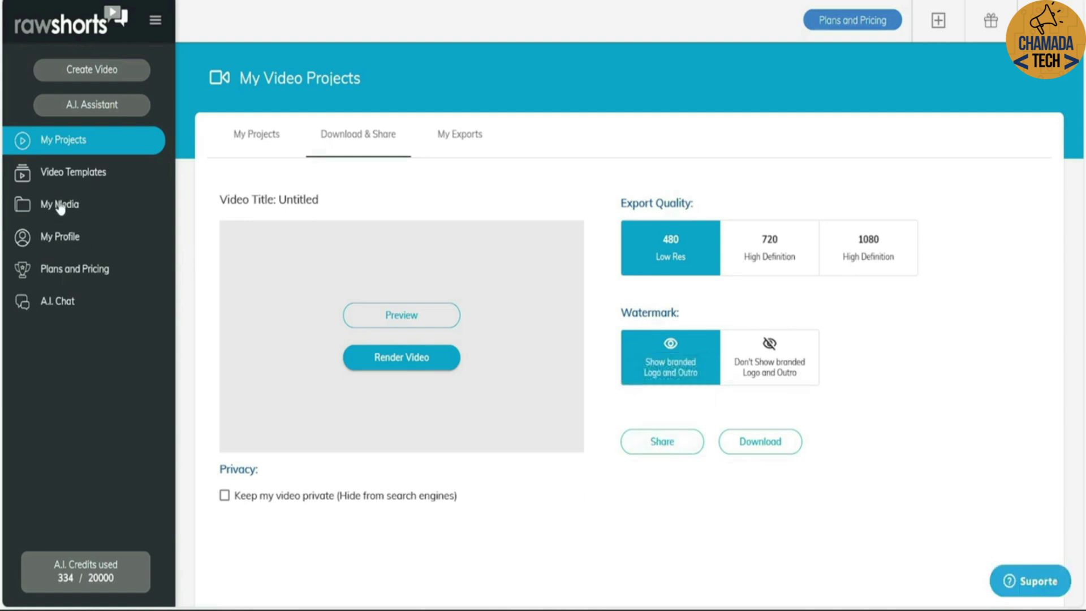
- Open the video templates and browse through the explainer video gallery
{"action": "left_click", "coordinate": [89, 176]}
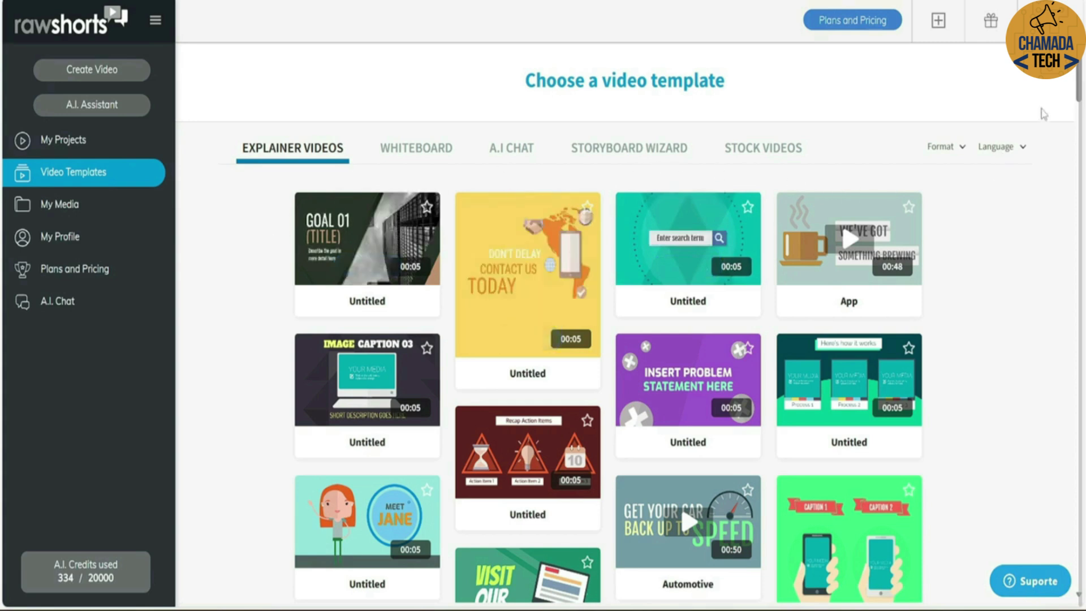
{"action": "scroll", "coordinate": [961, 247], "scroll_direction": "down", "scroll_amount": 9}
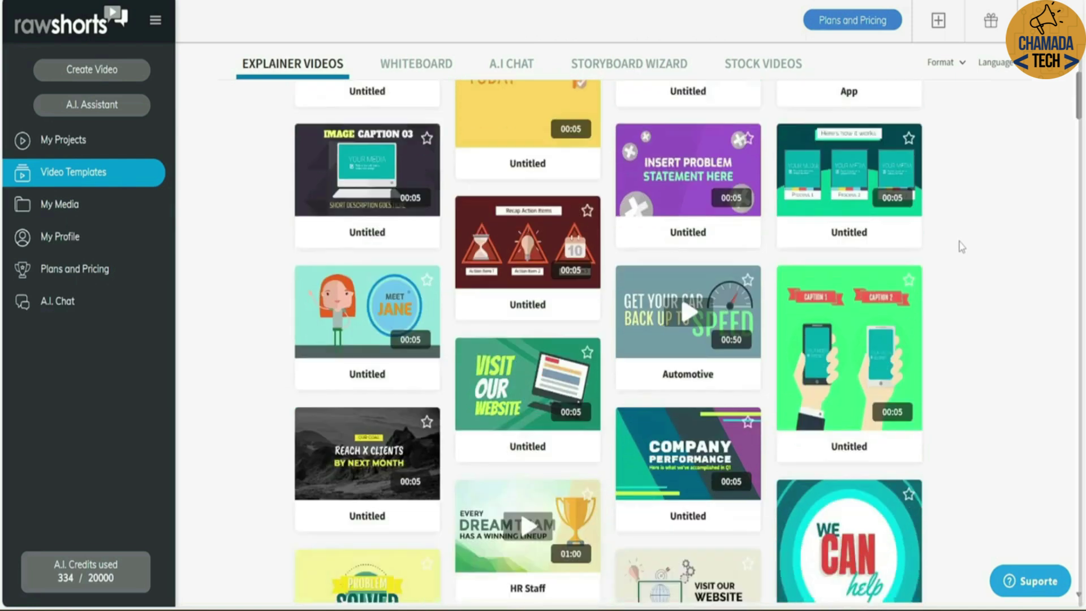
{"action": "scroll", "coordinate": [961, 247], "scroll_direction": "down", "scroll_amount": 10}
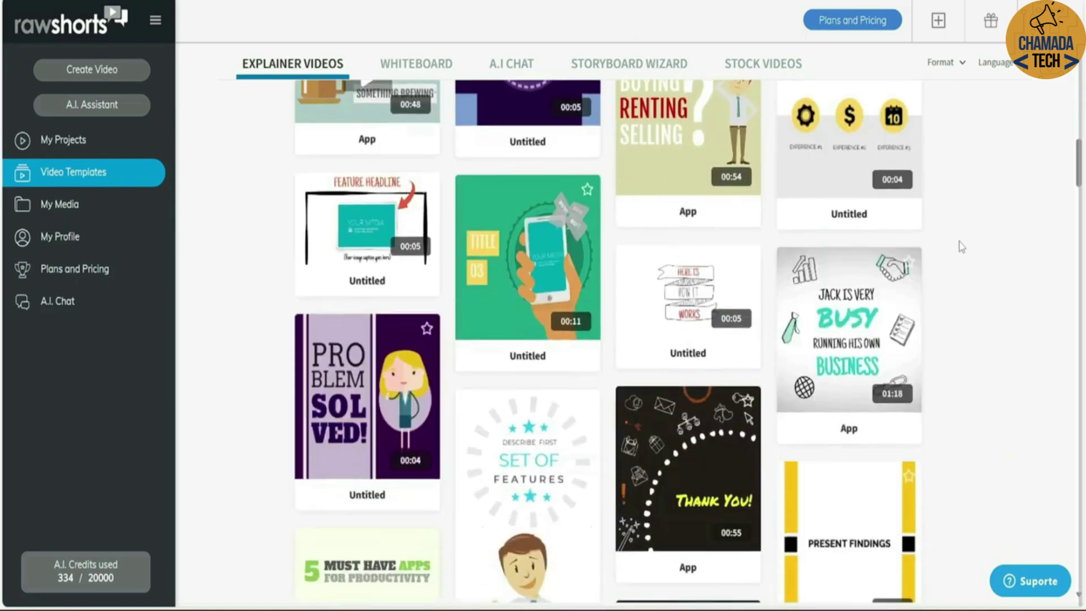
{"action": "scroll", "coordinate": [979, 260], "scroll_direction": "down", "scroll_amount": 15}
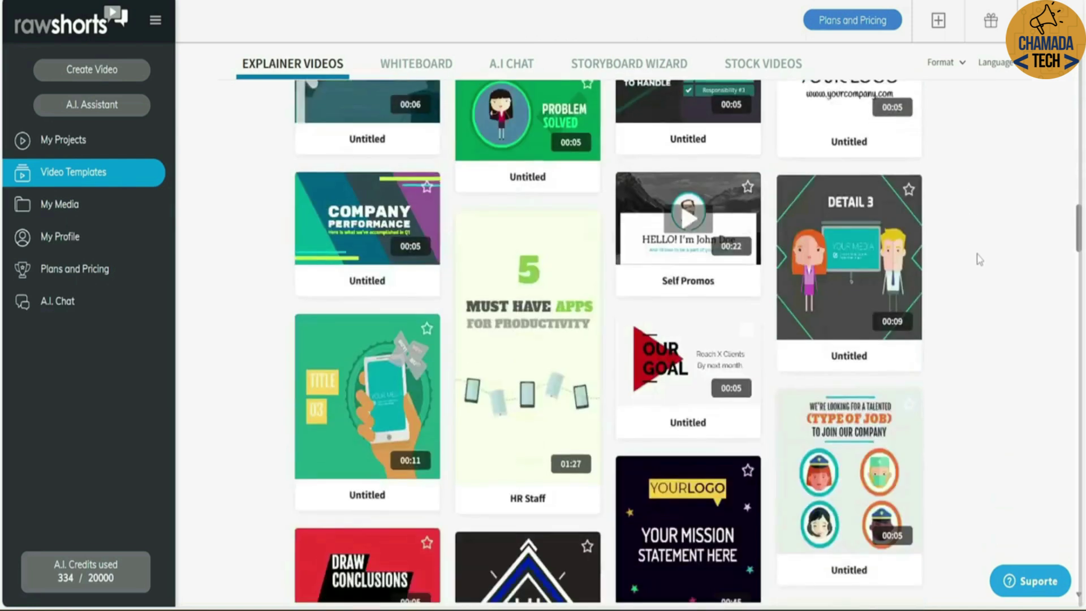
{"action": "scroll", "coordinate": [979, 260], "scroll_direction": "down", "scroll_amount": 15}
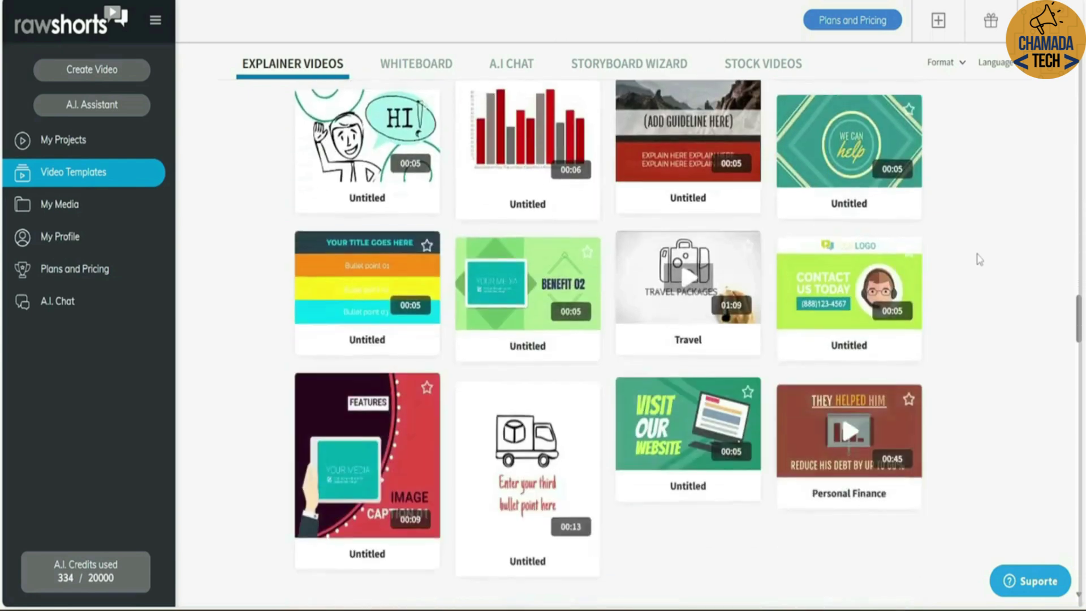
{"action": "scroll", "coordinate": [979, 260], "scroll_direction": "down", "scroll_amount": 15}
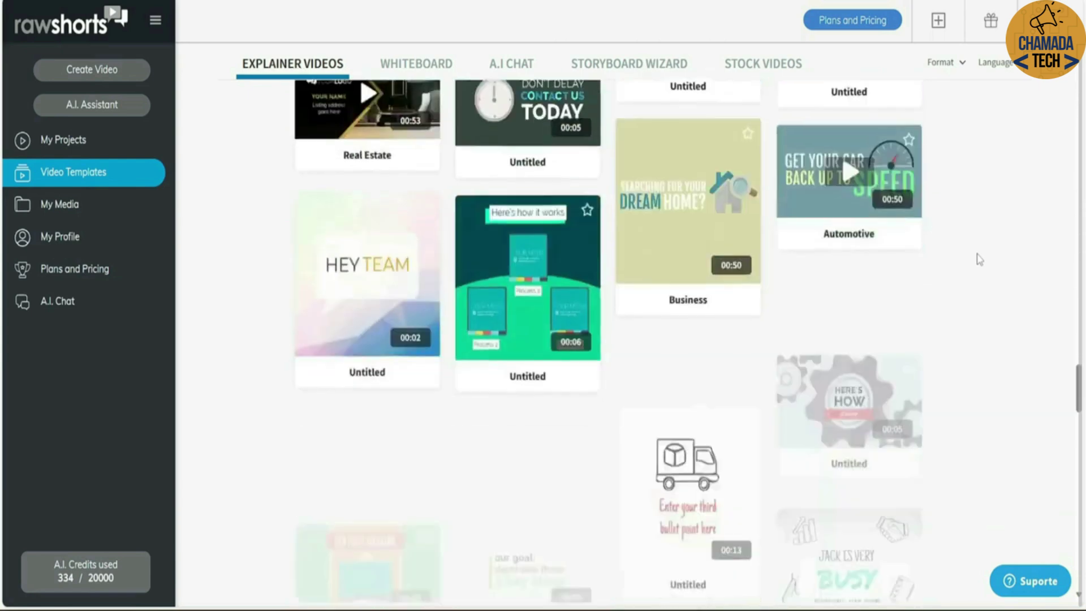
{"action": "scroll", "coordinate": [979, 259], "scroll_direction": "down", "scroll_amount": 15}
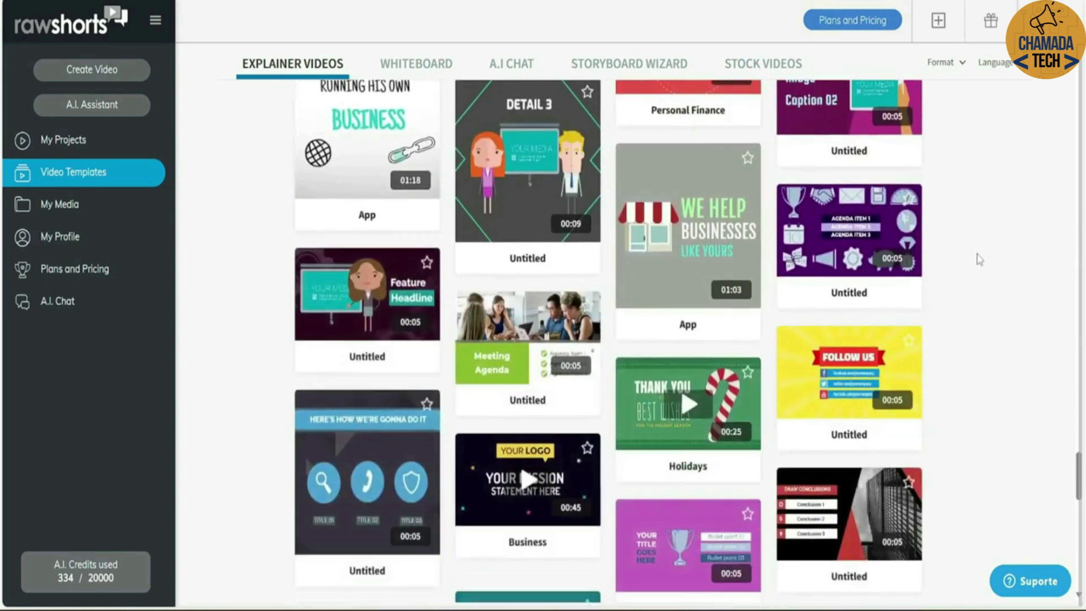
{"action": "scroll", "coordinate": [979, 259], "scroll_direction": "down", "scroll_amount": 15}
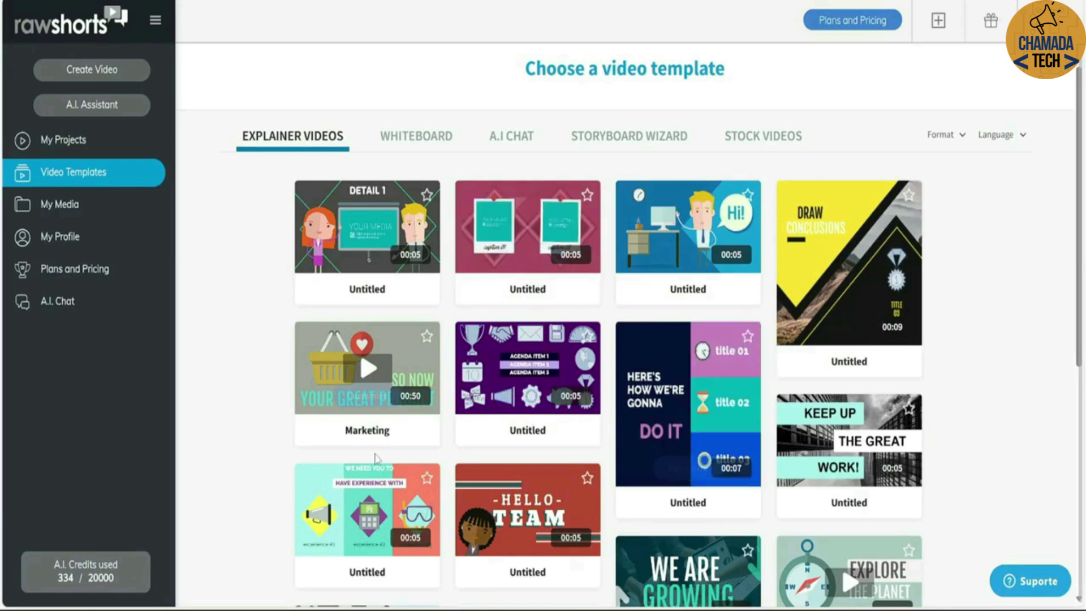
- Filter the explainer templates by Portuguese and look through the gallery
{"action": "left_click", "coordinate": [1021, 136]}
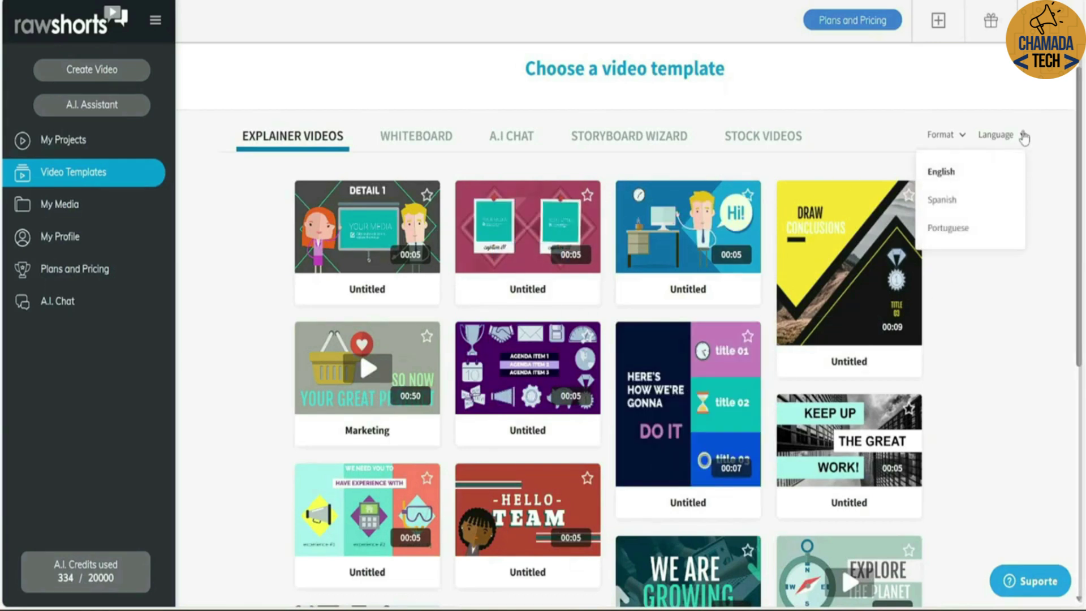
{"action": "left_click", "coordinate": [961, 232]}
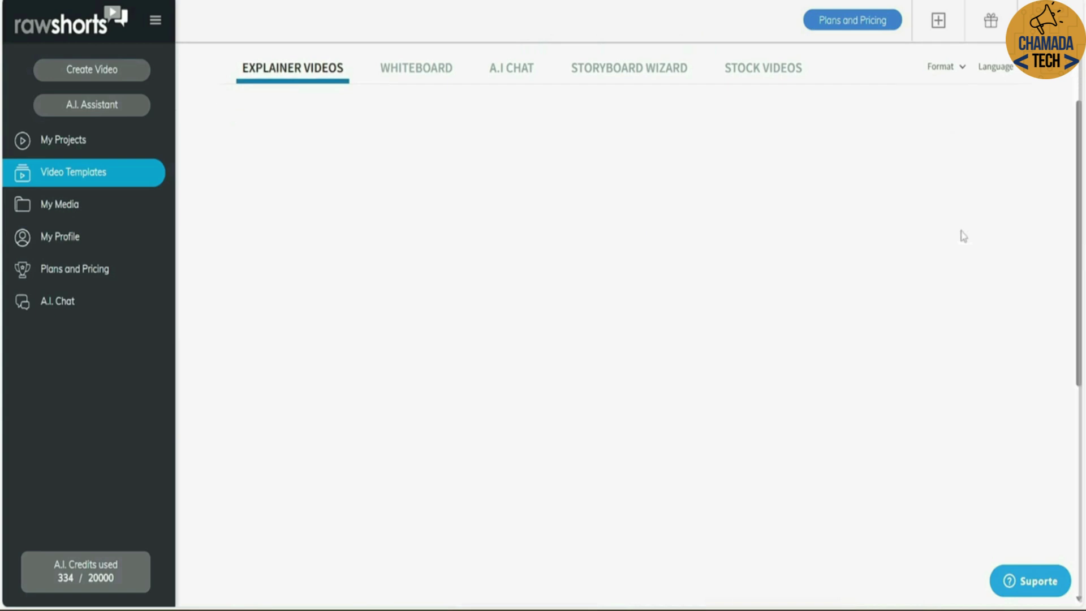
{"action": "scroll", "coordinate": [1003, 280], "scroll_direction": "down", "scroll_amount": 3}
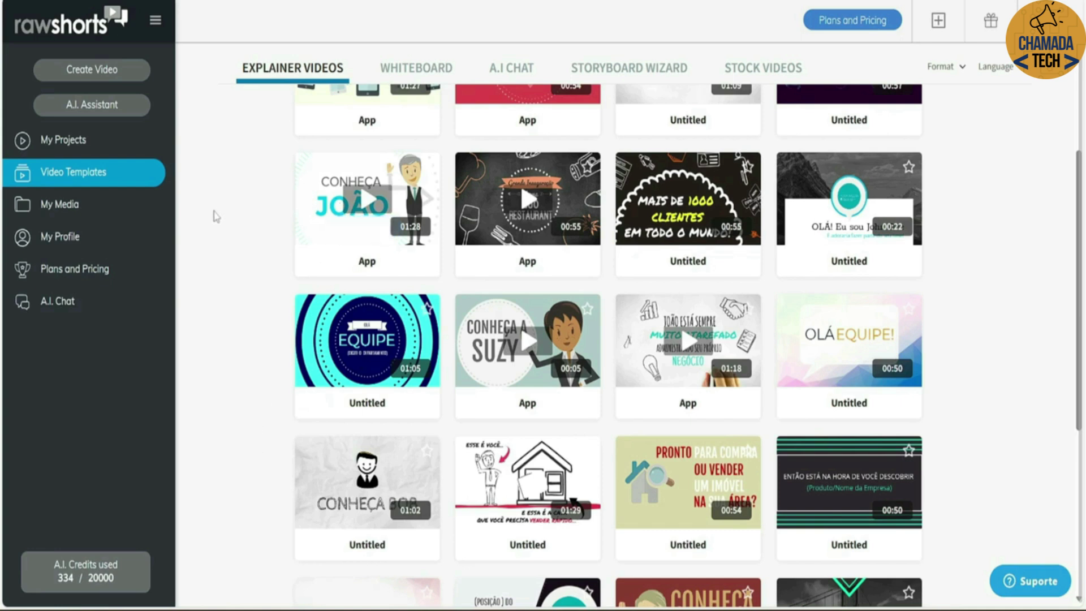
{"action": "scroll", "coordinate": [956, 271], "scroll_direction": "up", "scroll_amount": 3}
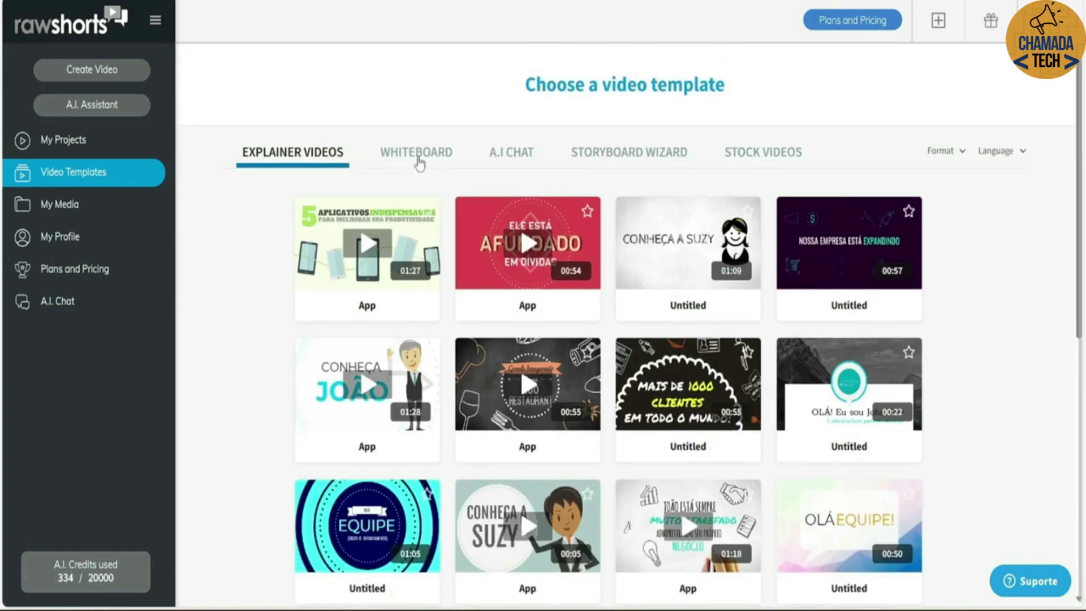
- Set the template language to English, view the Storyboard Wizard's video types and return to all templates
{"action": "left_click", "coordinate": [997, 151]}
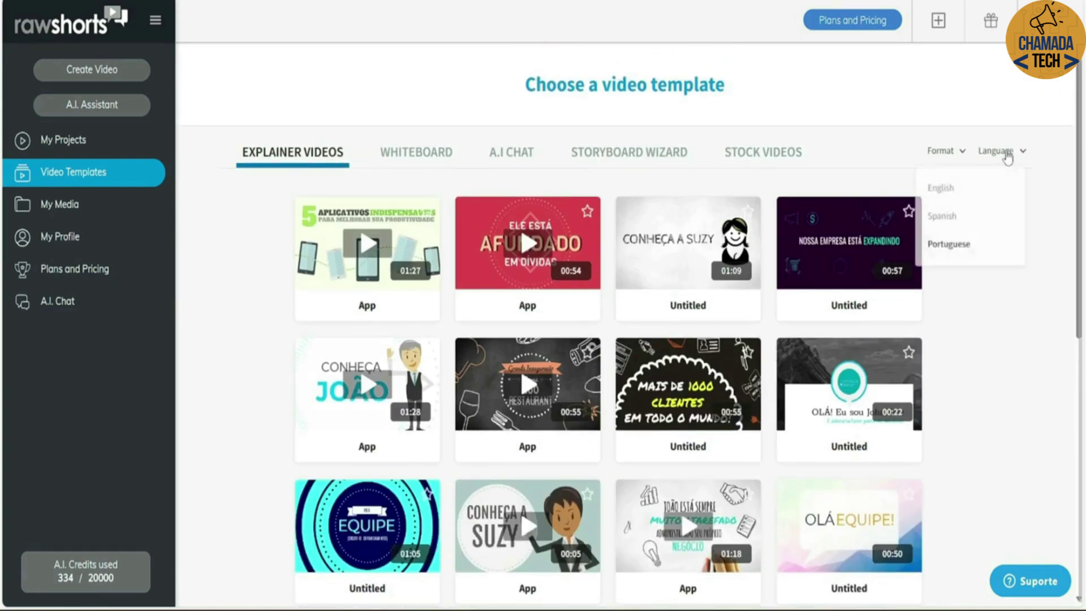
{"action": "left_click", "coordinate": [932, 187]}
{"action": "left_click", "coordinate": [608, 154]}
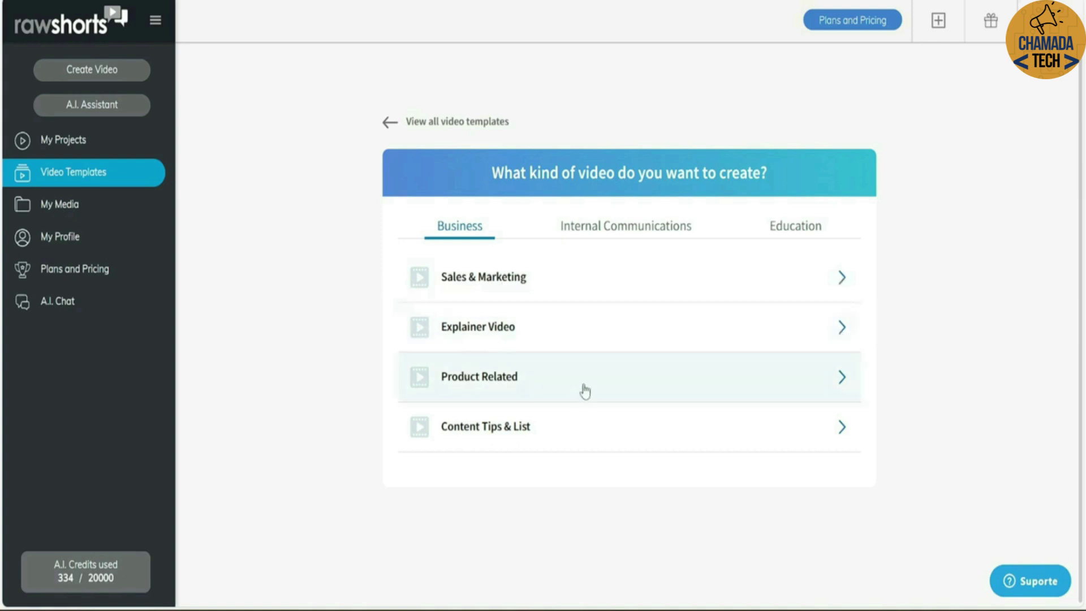
{"action": "left_click", "coordinate": [386, 130]}
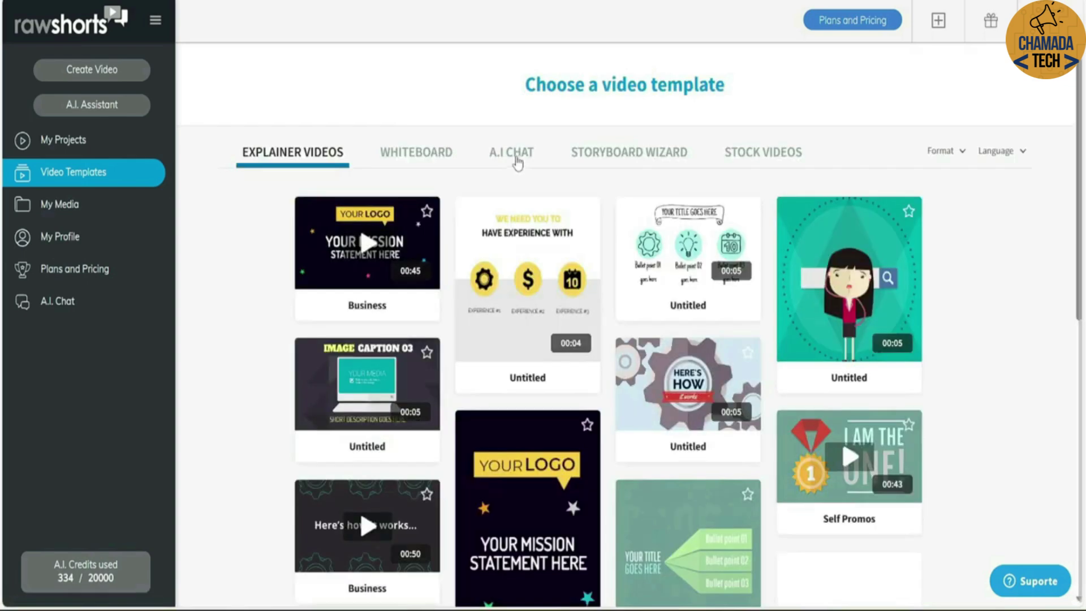
- Open the A.I. Chat assistant and clear the chat
{"action": "left_click", "coordinate": [513, 154]}
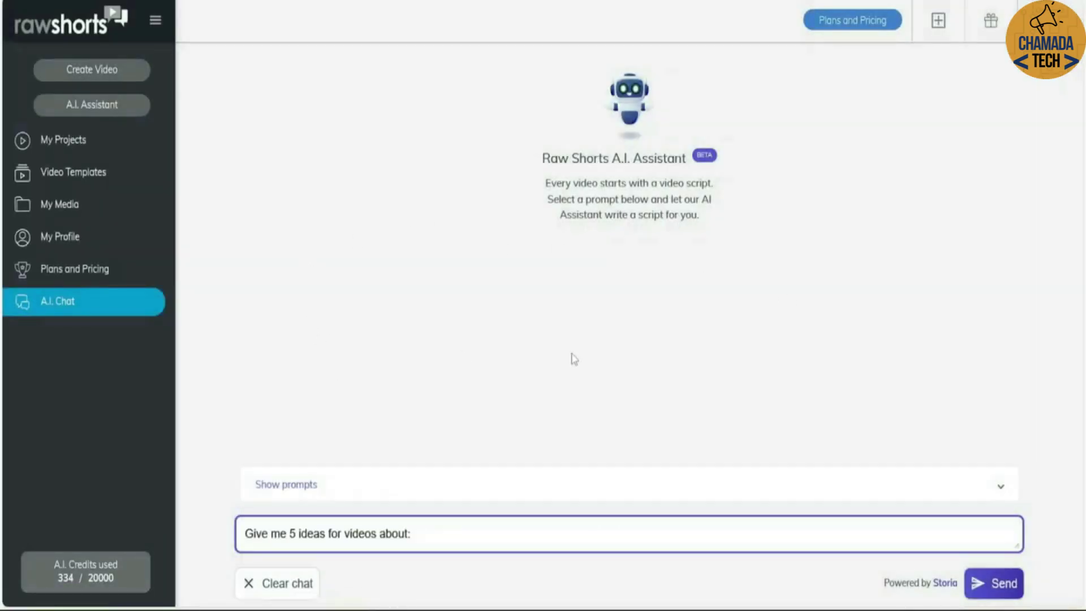
{"action": "left_click", "coordinate": [250, 578]}
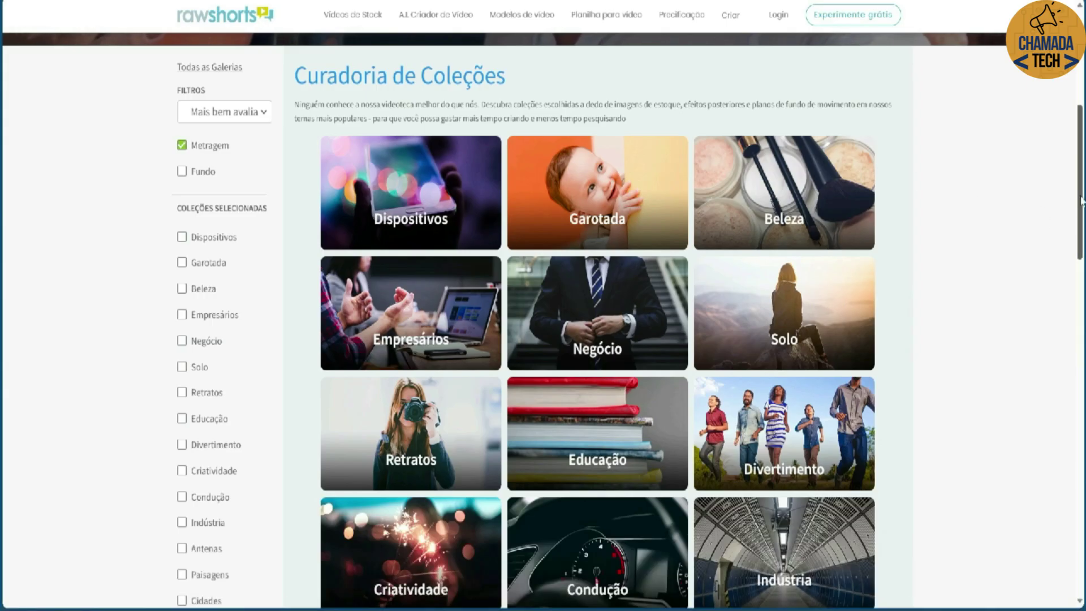
- View the clip search area of the stock video collections page
{"action": "left_click_drag", "start_coordinate": [1081, 201], "coordinate": [1081, 131]}
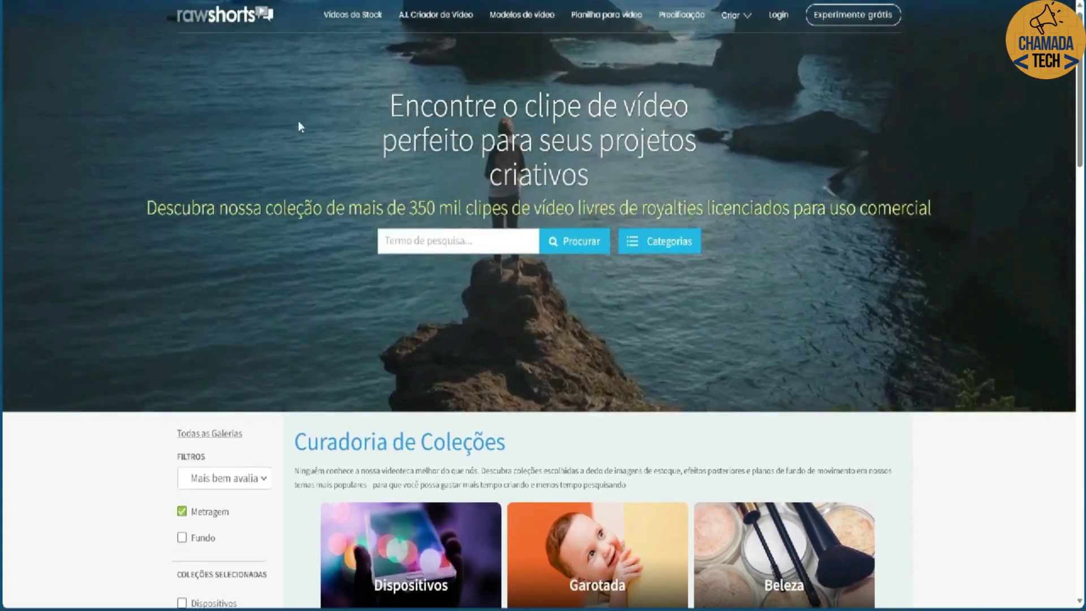